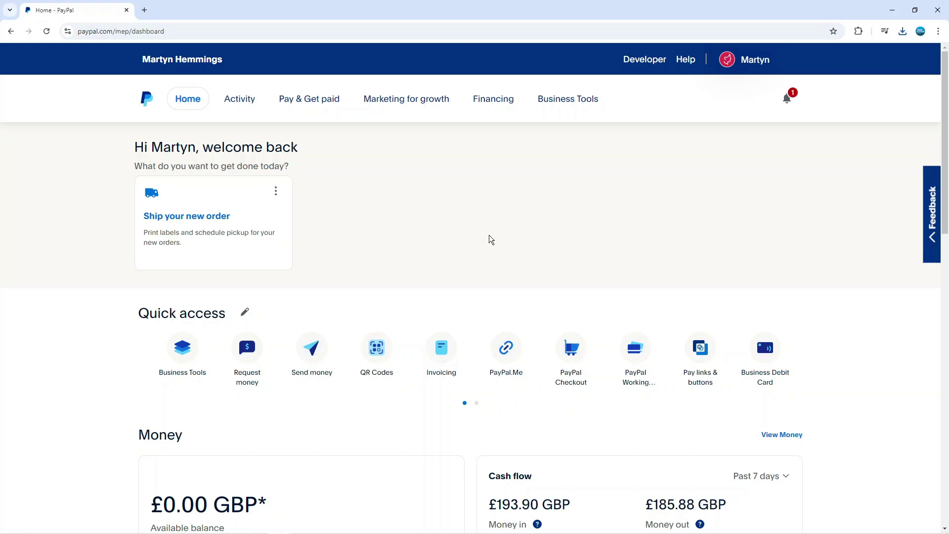
Step: Reach Login and security from the account menu's Profile settings and point out the primary Phone row
{"action": "left_click", "coordinate": [747, 60]}
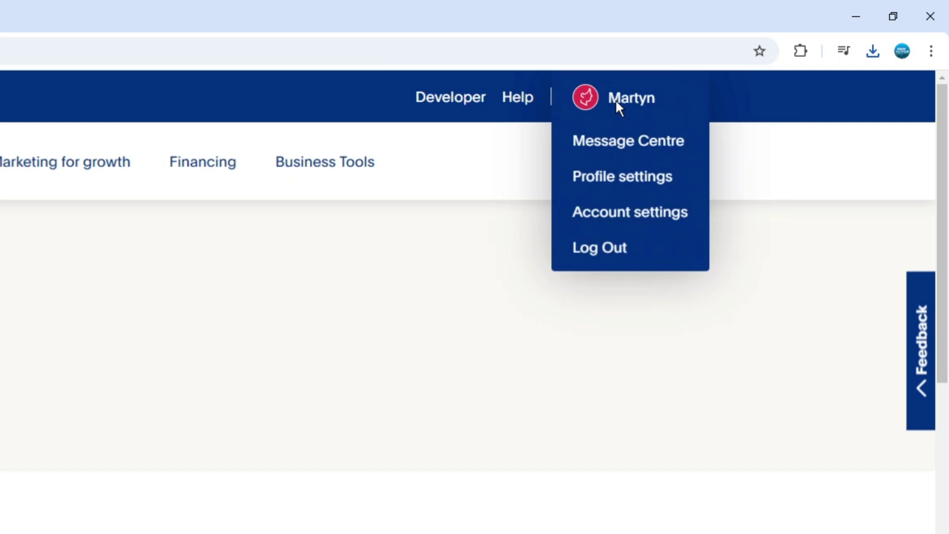
{"action": "left_click", "coordinate": [618, 186]}
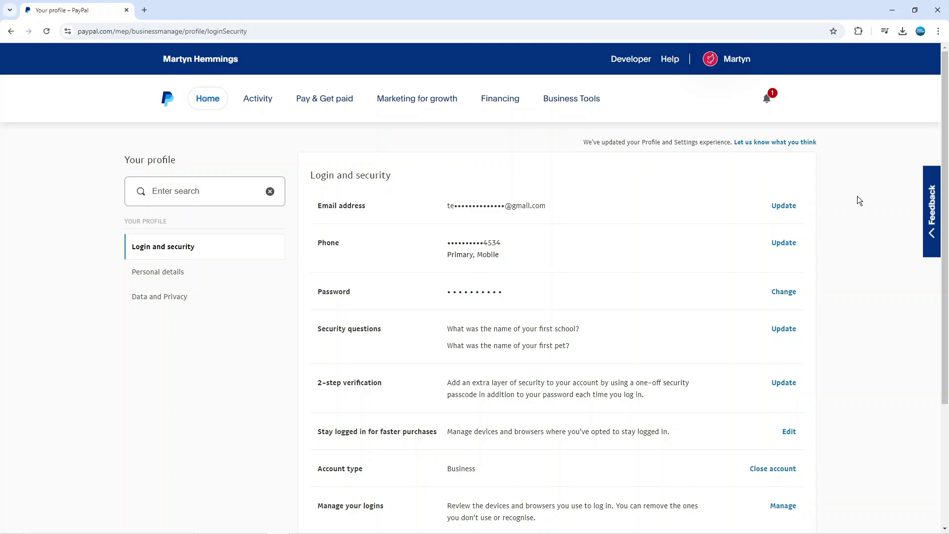
{"action": "left_click_drag", "start_coordinate": [314, 245], "coordinate": [393, 248]}
{"action": "left_click_drag", "start_coordinate": [474, 256], "coordinate": [436, 259]}
{"action": "left_click", "coordinate": [519, 241]}
Step: Open the Phone numbers list via Update and start editing the primary mobile number
{"action": "left_click", "coordinate": [785, 244]}
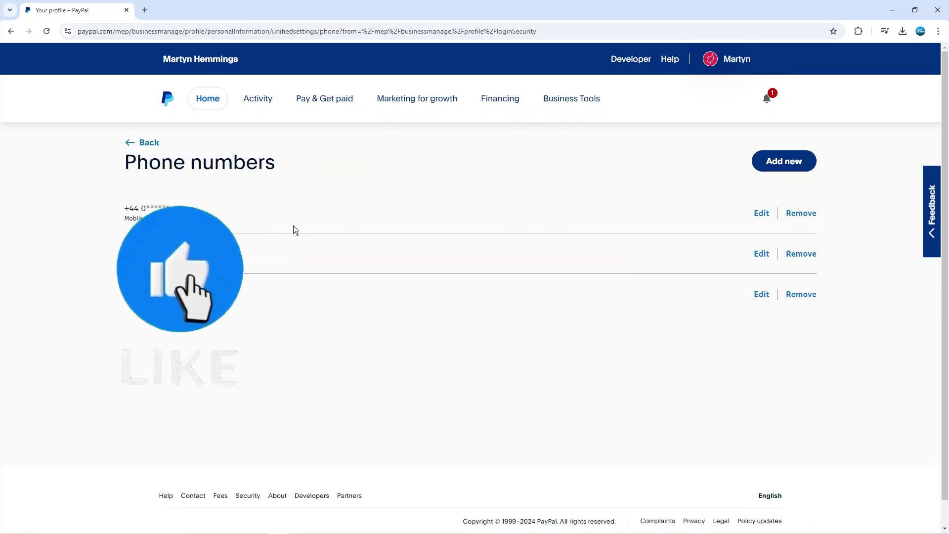
{"action": "left_click_drag", "start_coordinate": [256, 219], "coordinate": [146, 212]}
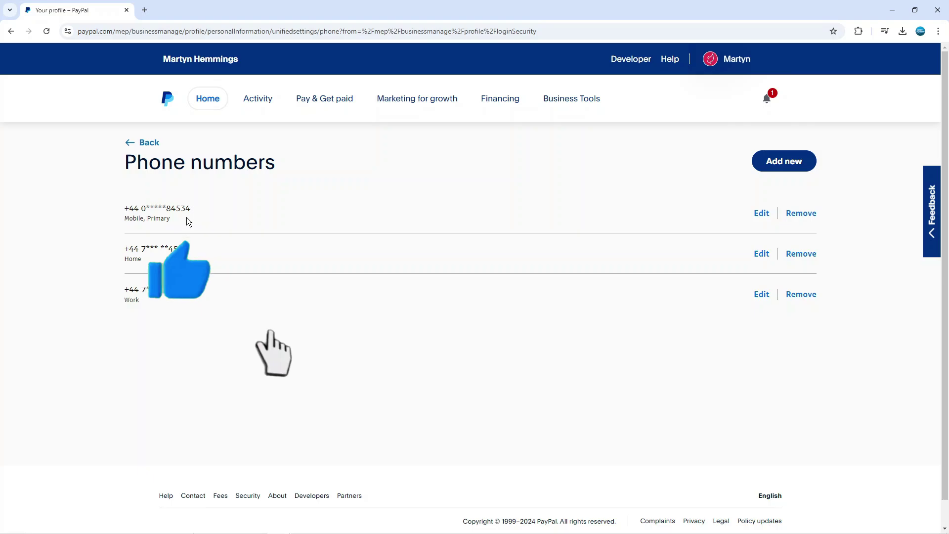
{"action": "left_click", "coordinate": [241, 210]}
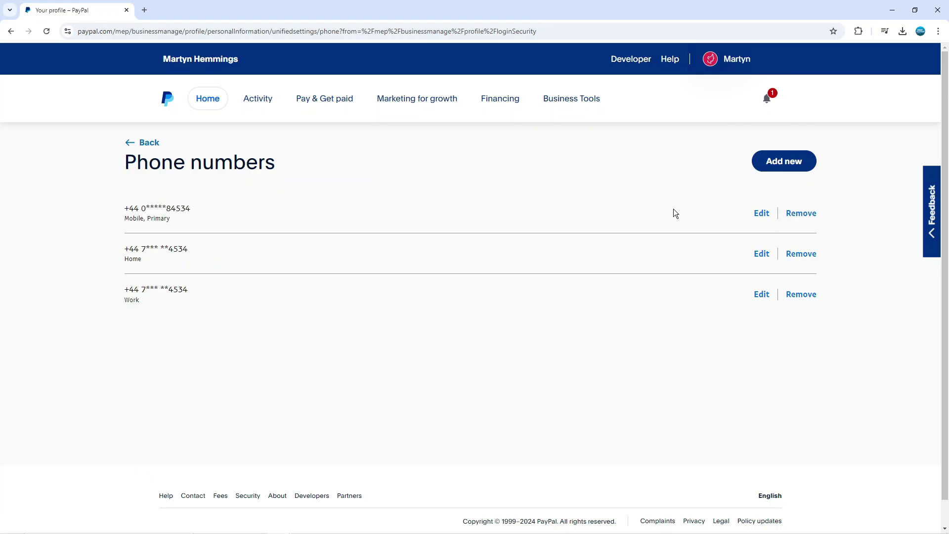
{"action": "left_click", "coordinate": [762, 214]}
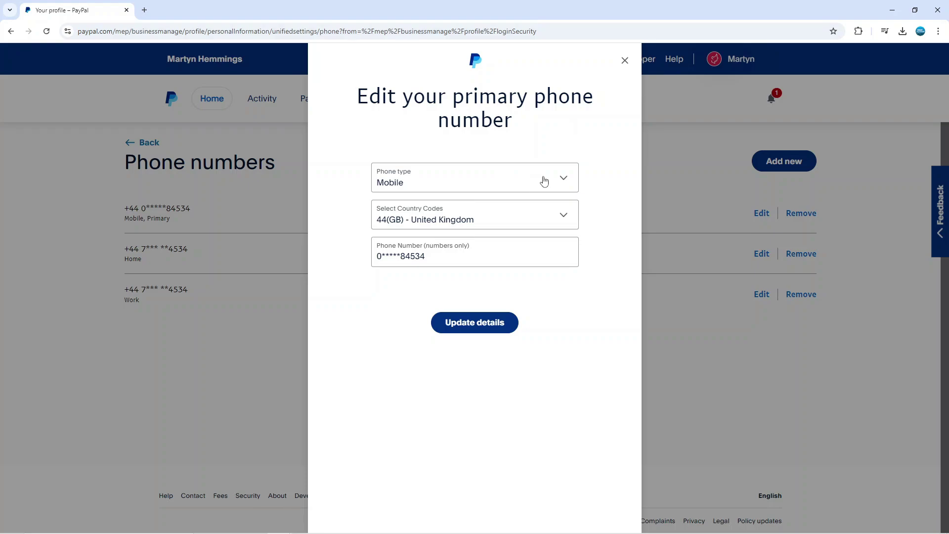
Step: Keep Mobile as the phone type and select the masked number, which now shows a numbers-only warning
{"action": "left_click", "coordinate": [543, 180]}
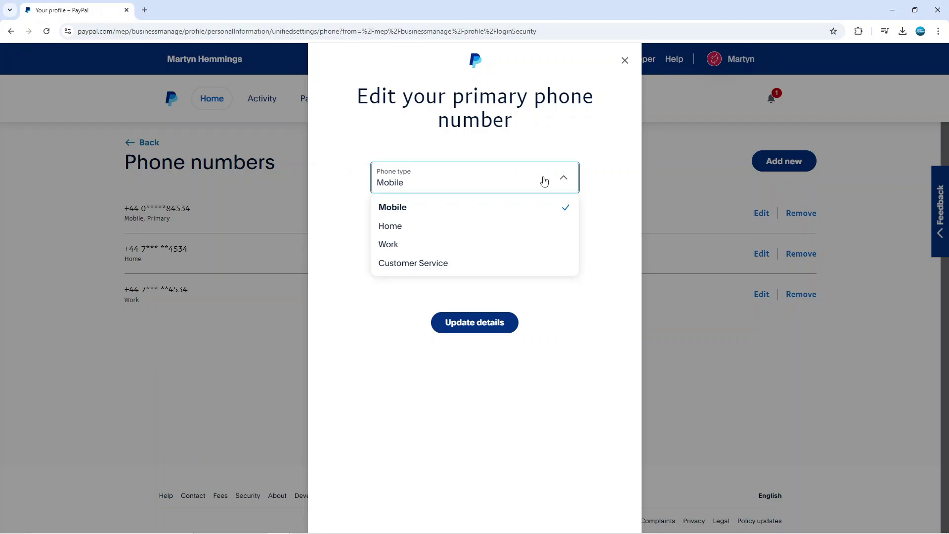
{"action": "left_click", "coordinate": [434, 211]}
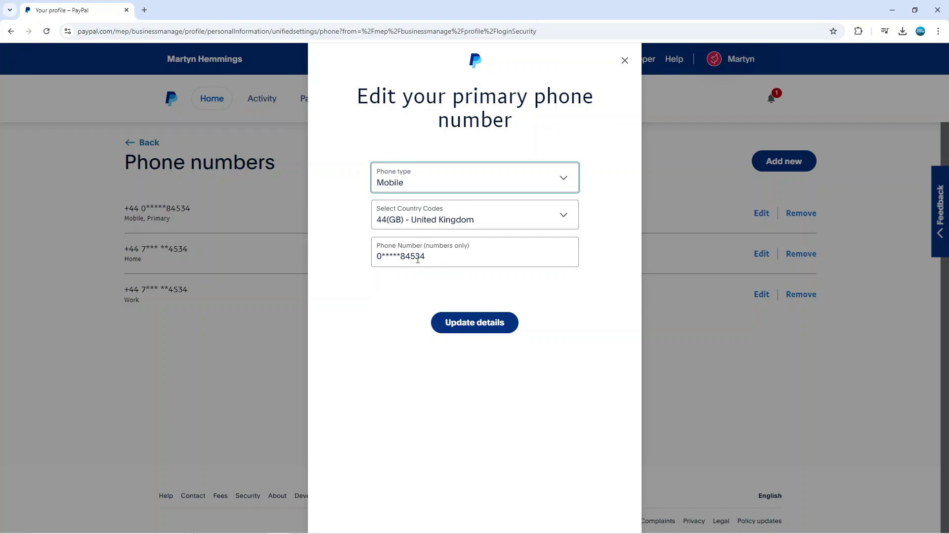
{"action": "triple_click", "coordinate": [399, 257]}
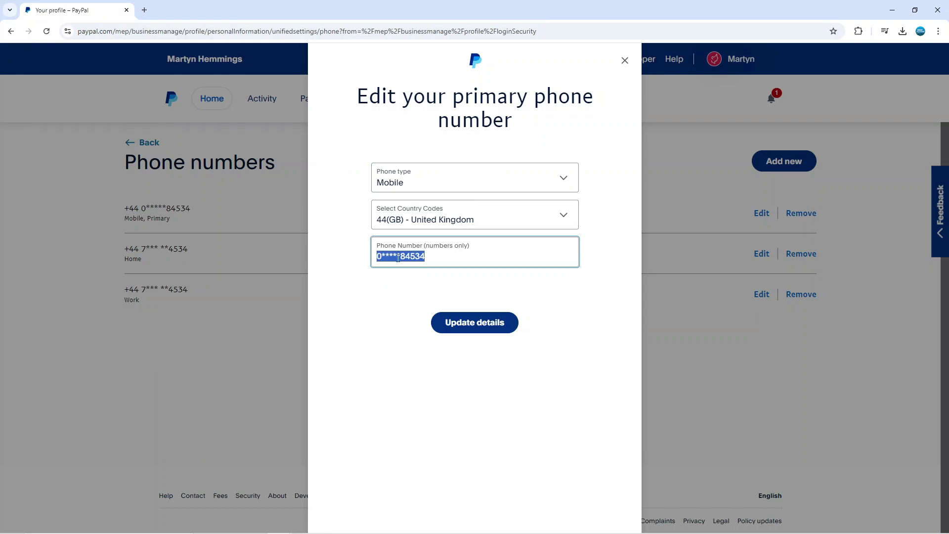
{"action": "left_click", "coordinate": [443, 288]}
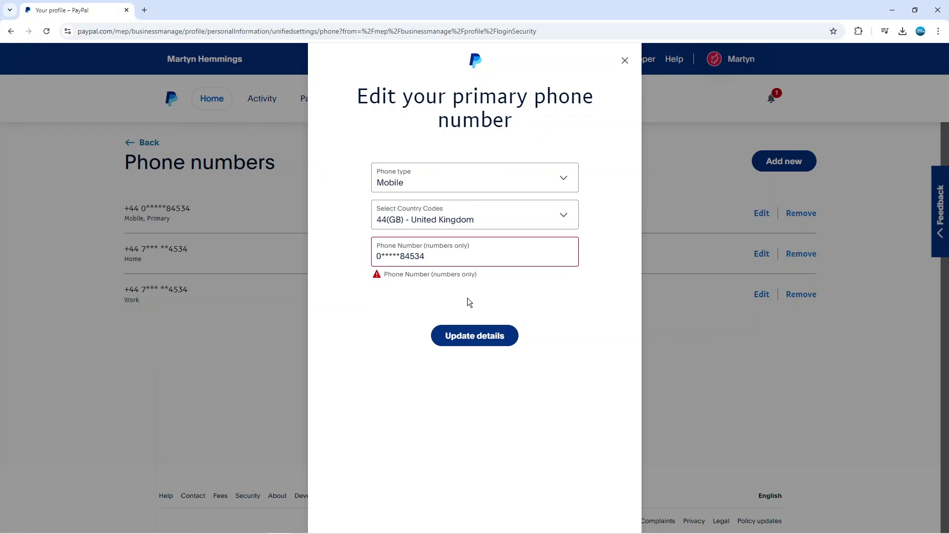
{"action": "left_click", "coordinate": [494, 337]}
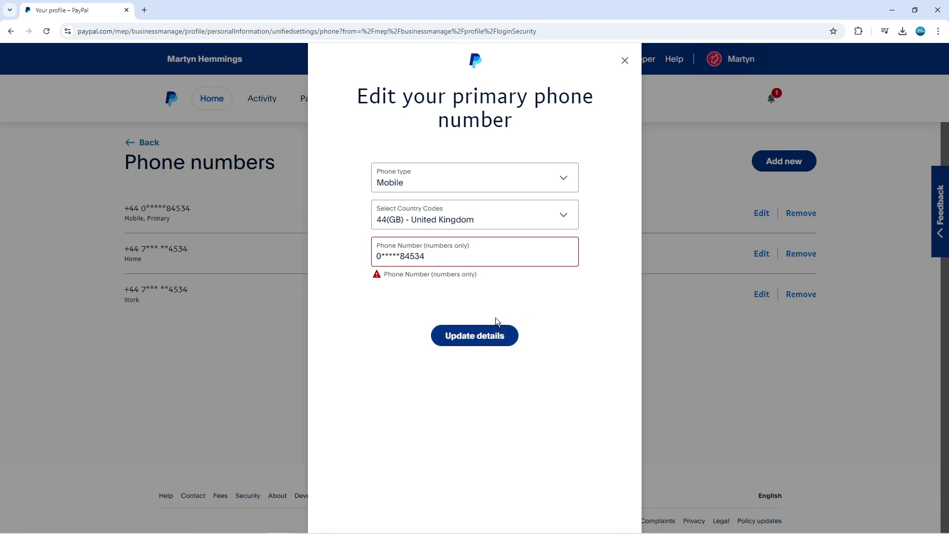